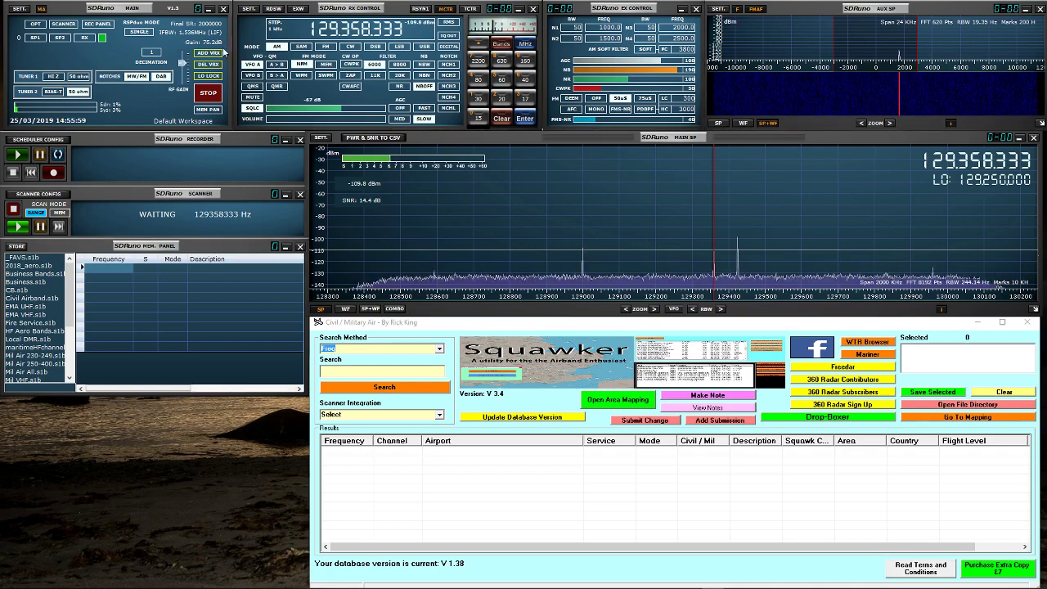
- Open the receiver's CAT settings in SDRuno and set the COM device to COM3
left_click(248, 12)
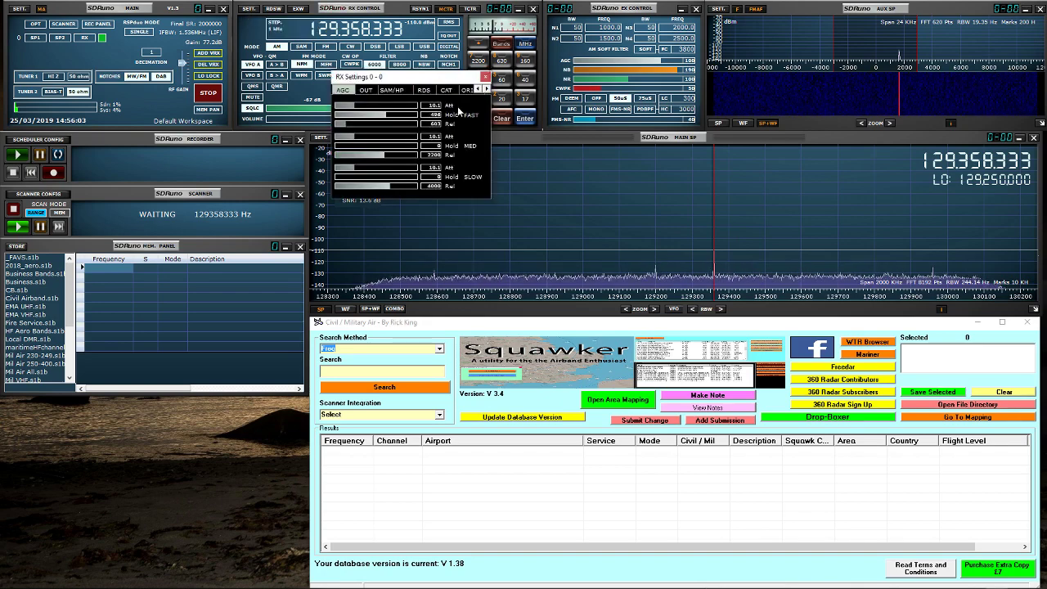
left_click(447, 91)
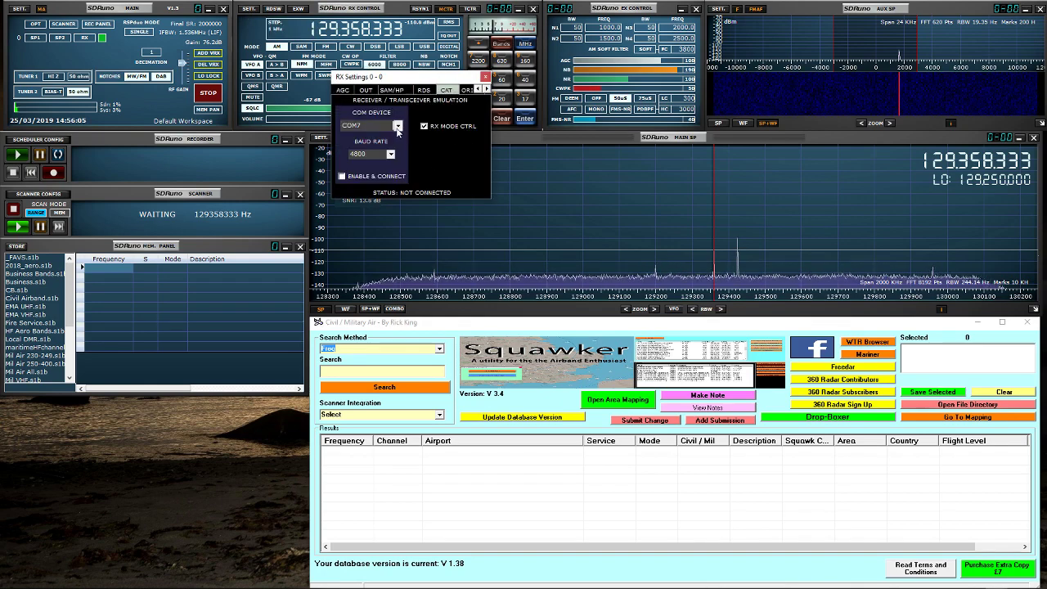
left_click(398, 126)
scroll(368, 164, "up", 2)
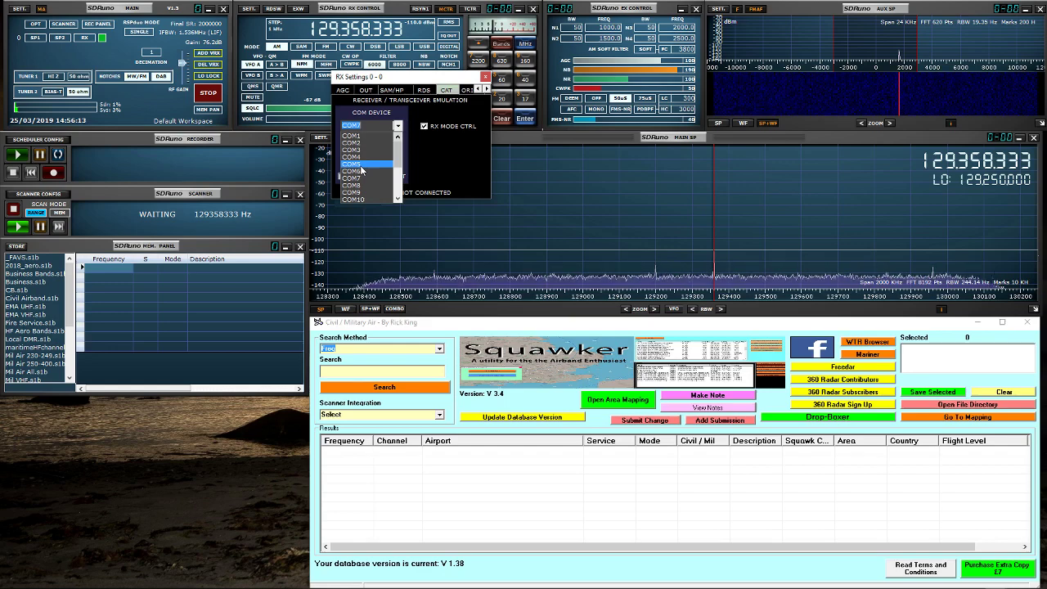
left_click(360, 152)
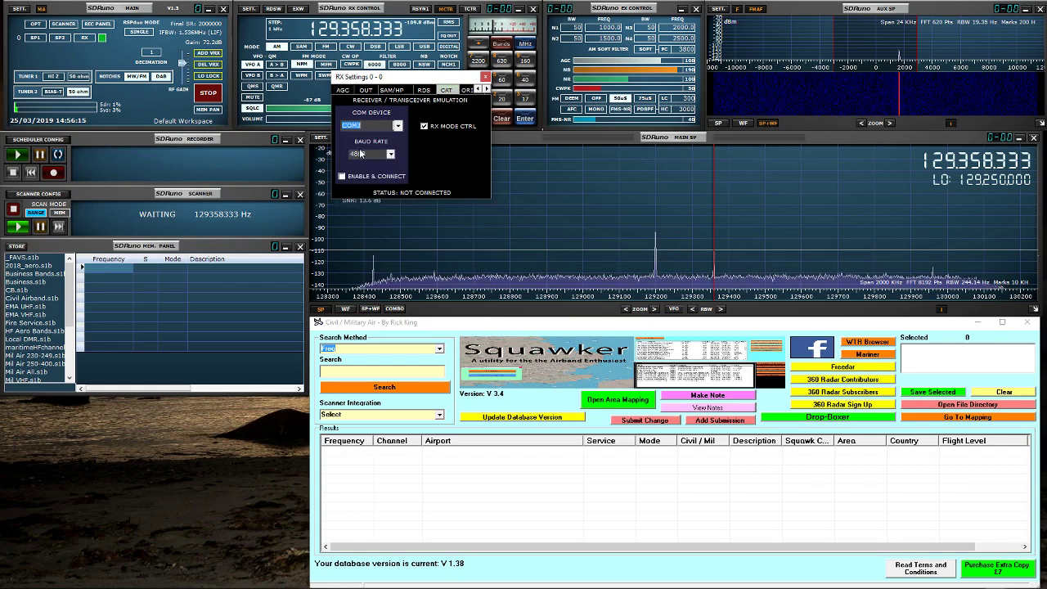
- Set the CAT baud rate to 115200, enable and connect the CAT link, and close the receiver settings
left_click(390, 154)
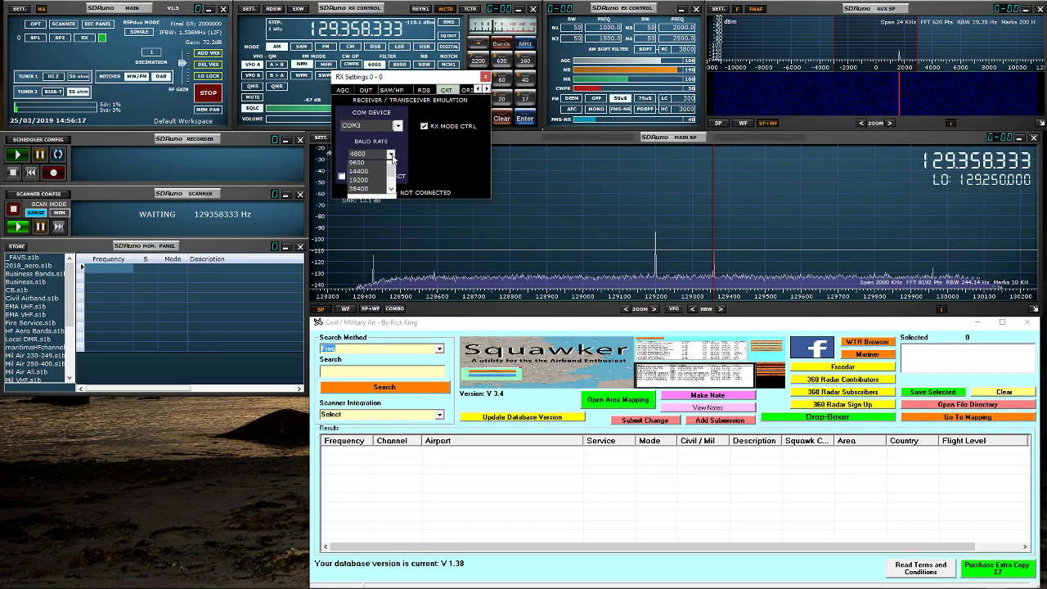
scroll(372, 192, "down", 1)
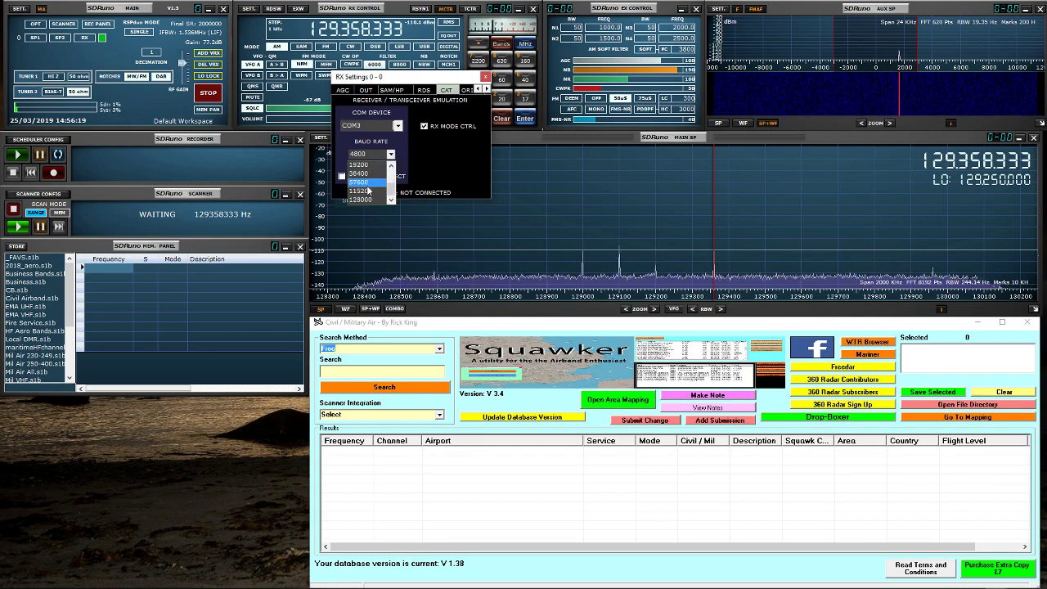
left_click(367, 190)
left_click(342, 178)
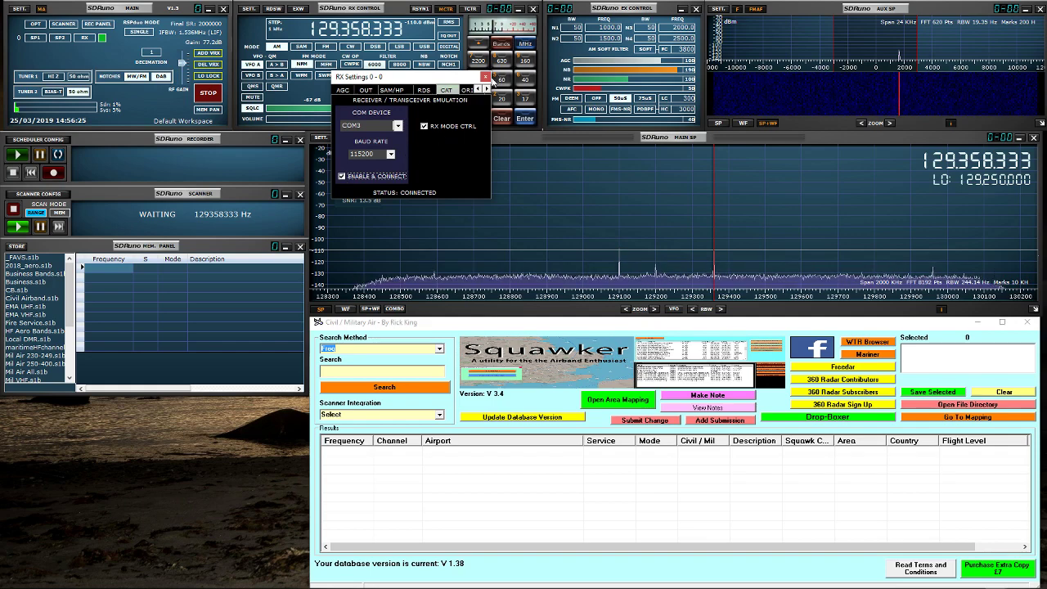
left_click(485, 76)
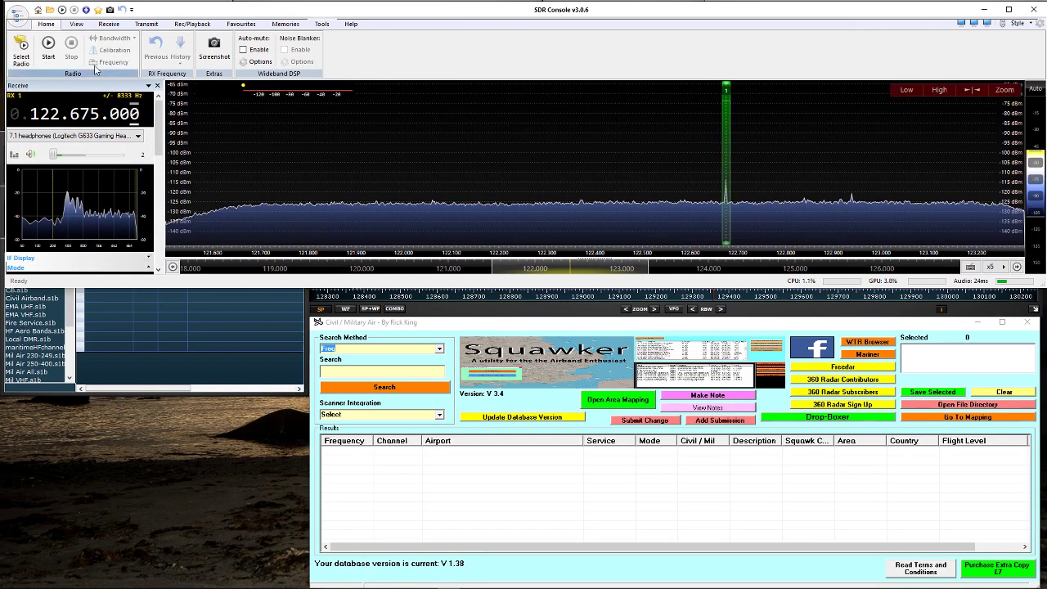
- In SDR Console's program options, enable COM3 for CAT serial control at a speed of 115,200 and apply it
left_click(322, 24)
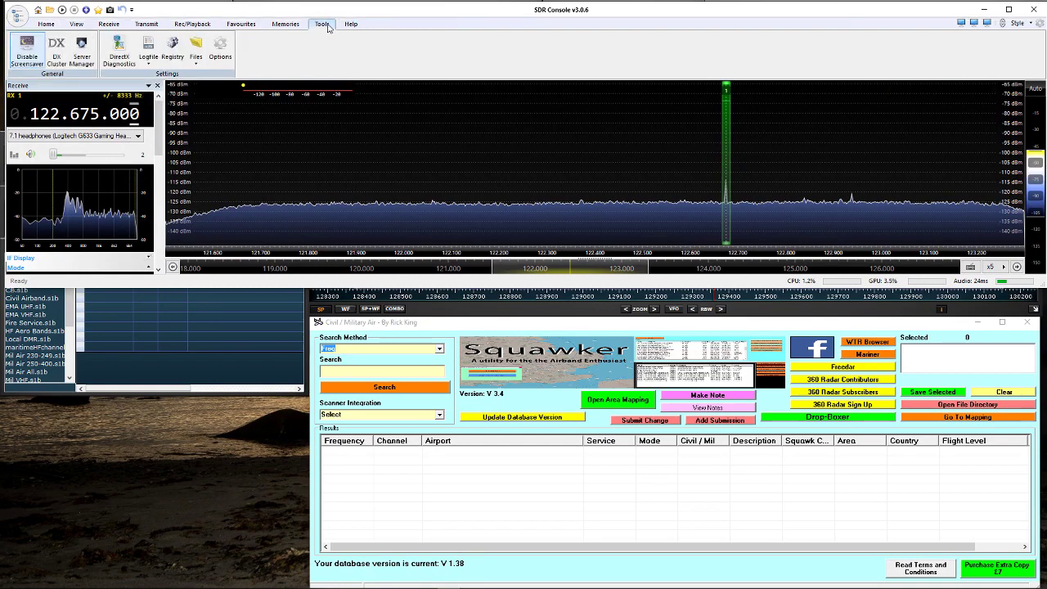
left_click(220, 51)
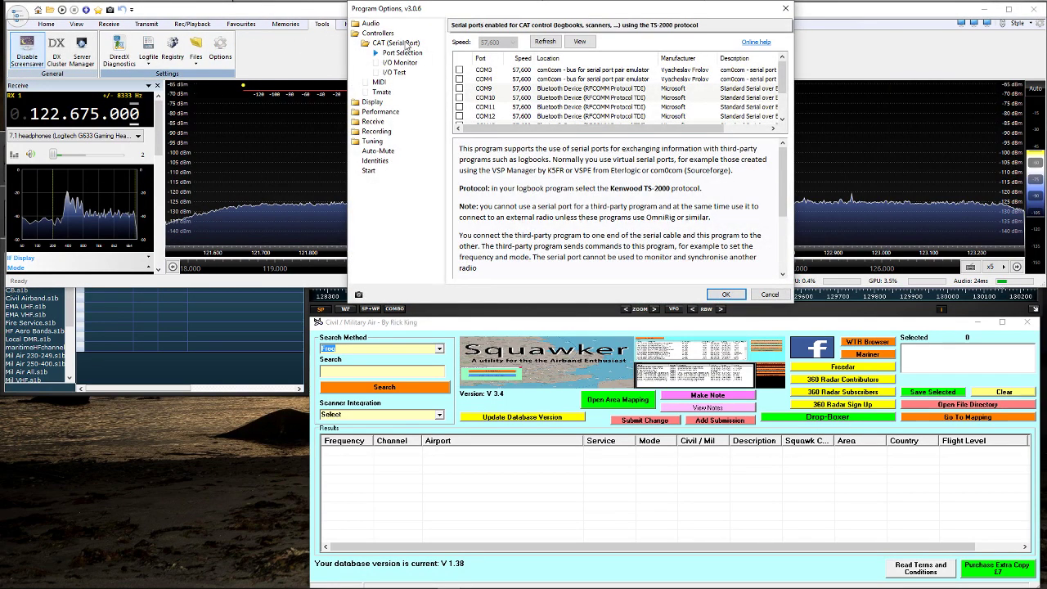
left_click(408, 45)
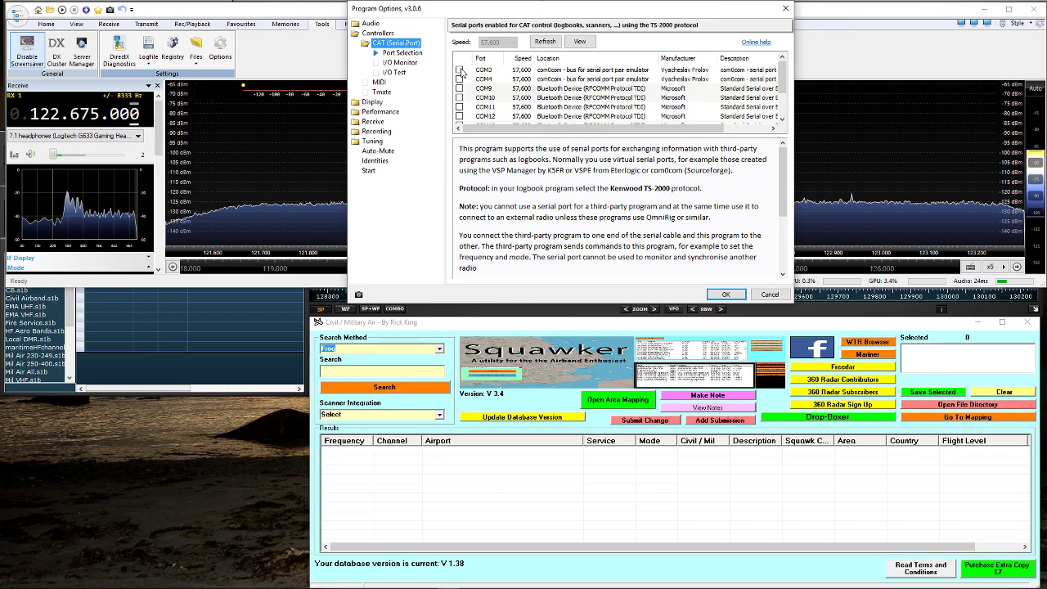
left_click(460, 69)
left_click(568, 70)
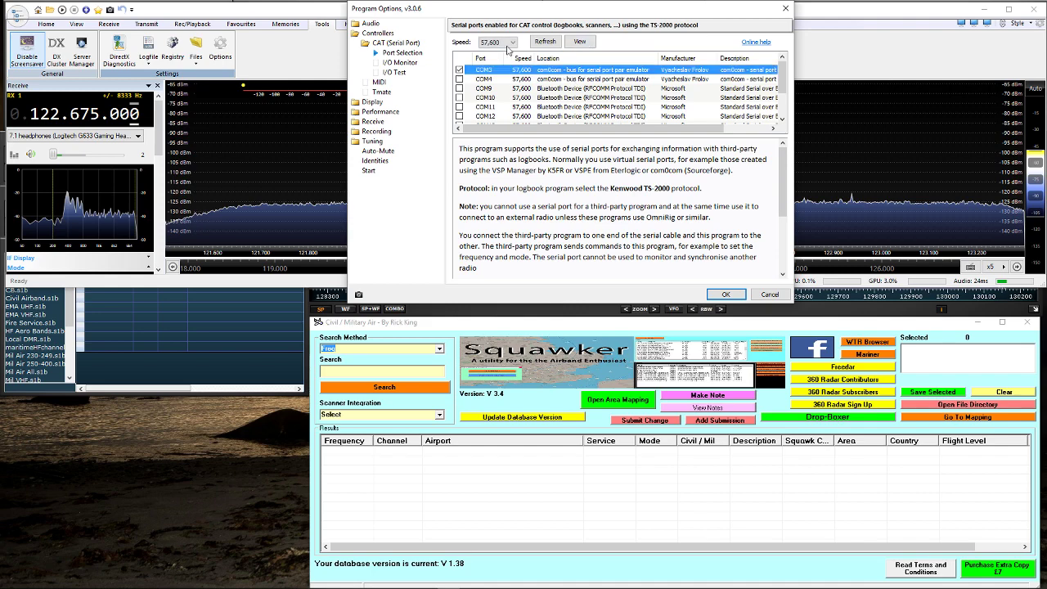
left_click(507, 45)
left_click(503, 117)
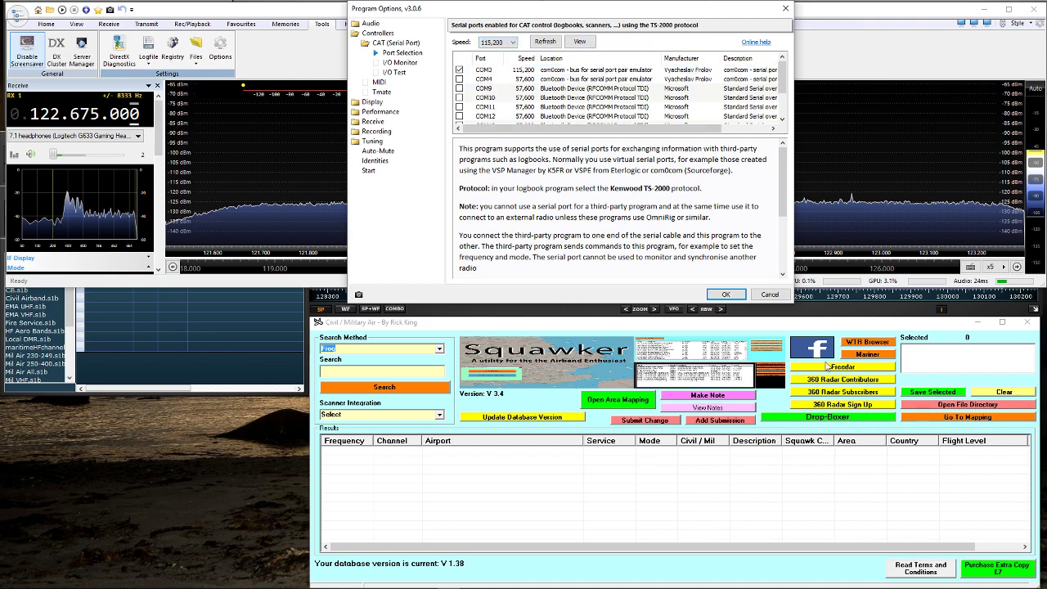
left_click(726, 294)
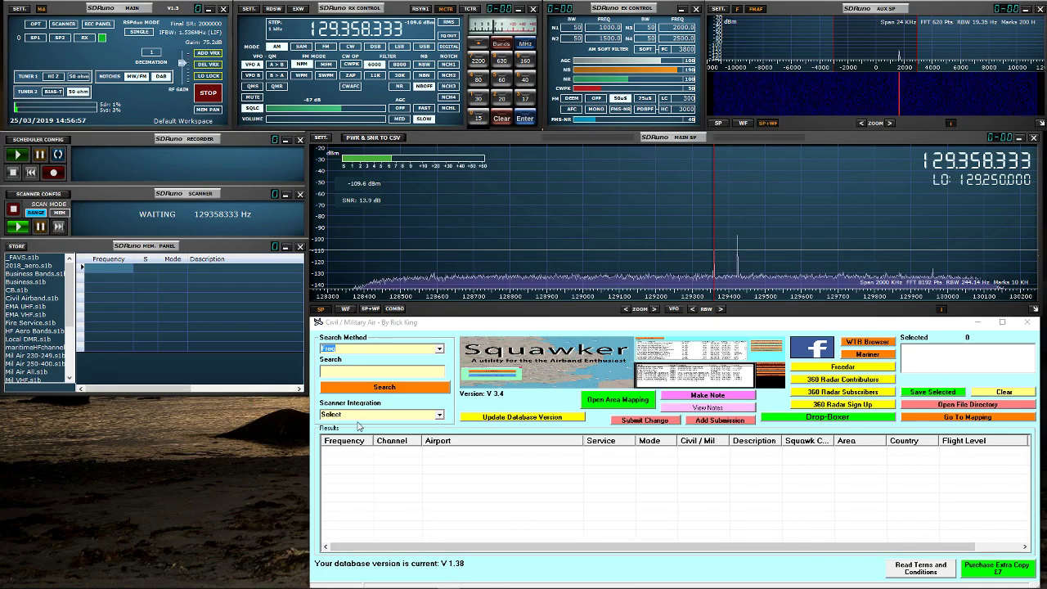
- In Squawker, choose SDR Connect as the scanner integration, then download and install SDR Connect, accepting the antivirus notice
left_click(441, 415)
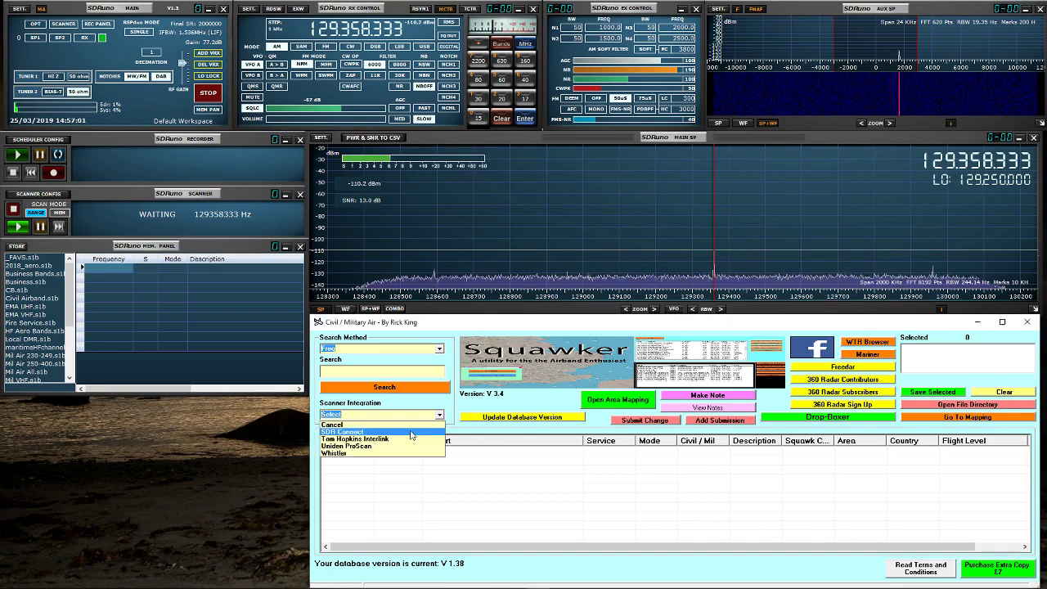
left_click(411, 434)
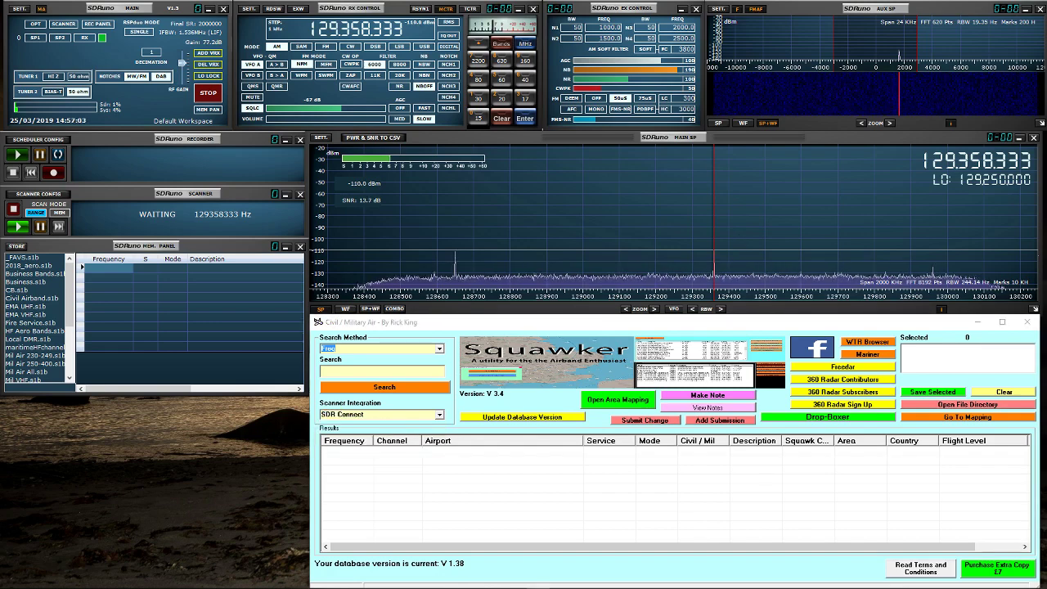
left_click_drag(271, 190, 563, 125)
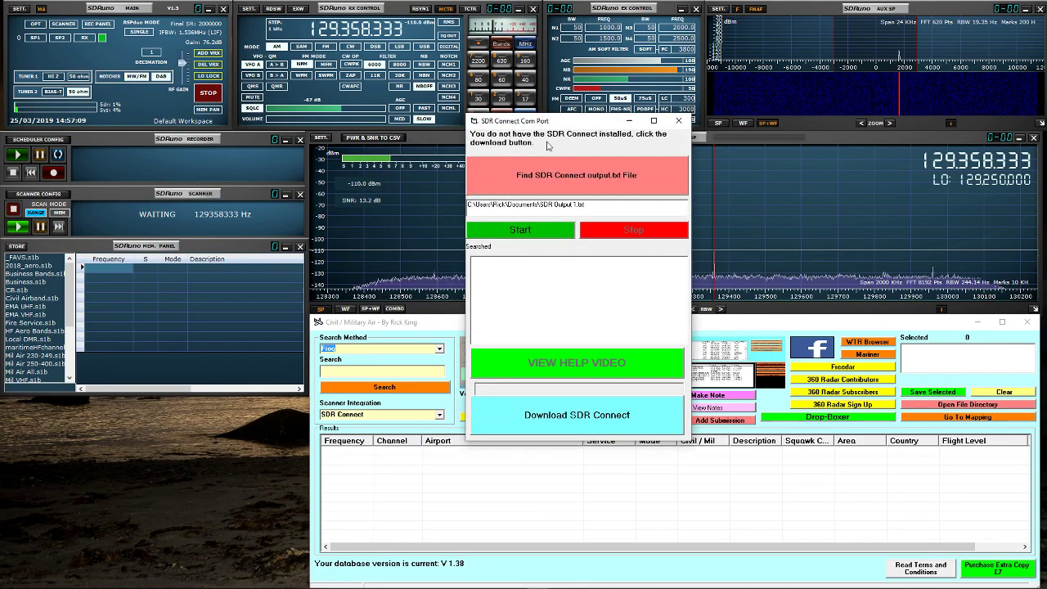
left_click(594, 415)
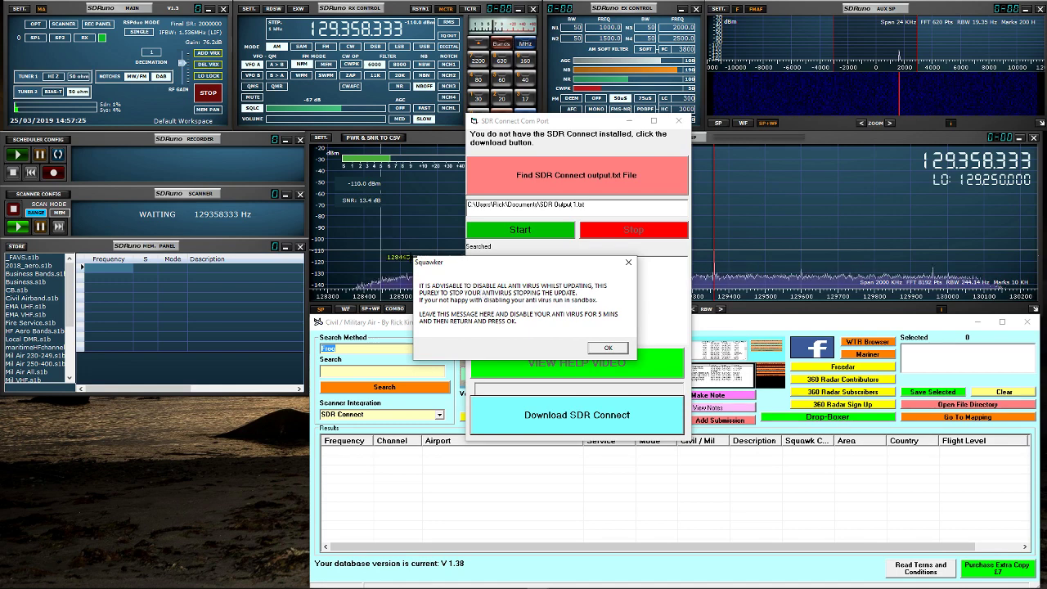
left_click(611, 350)
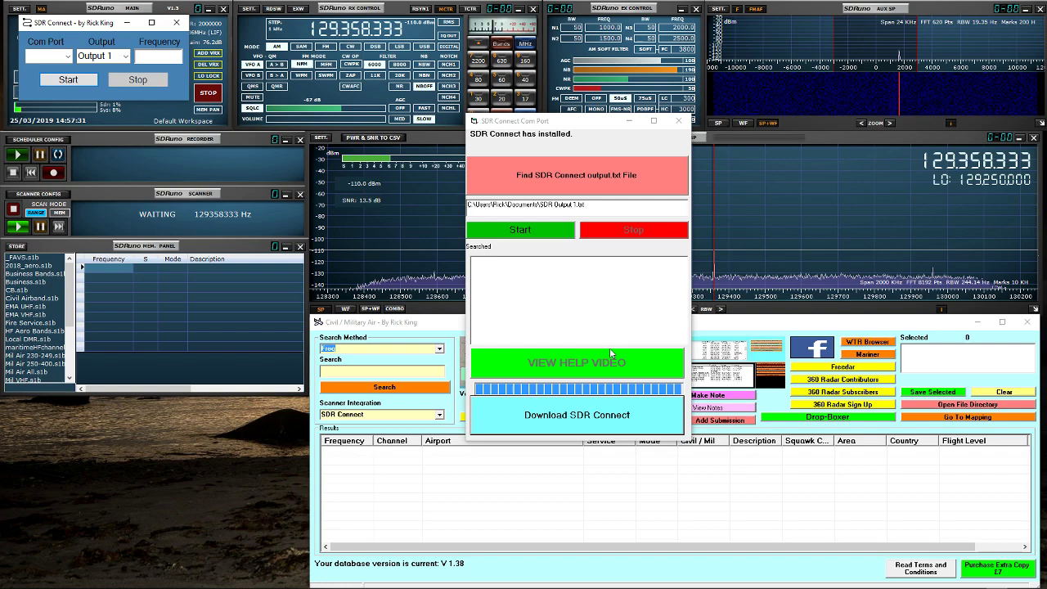
- Move the SDR Connect window clear of SDRuno, set its com port to COM4 and keep Output 1 as the output
left_click_drag(85, 25, 144, 413)
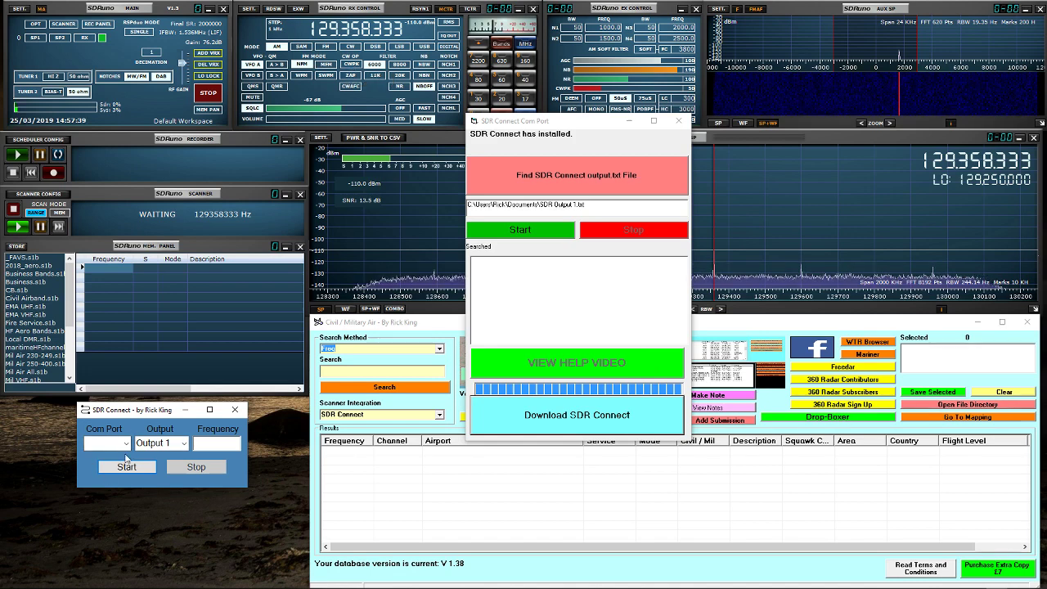
left_click(126, 442)
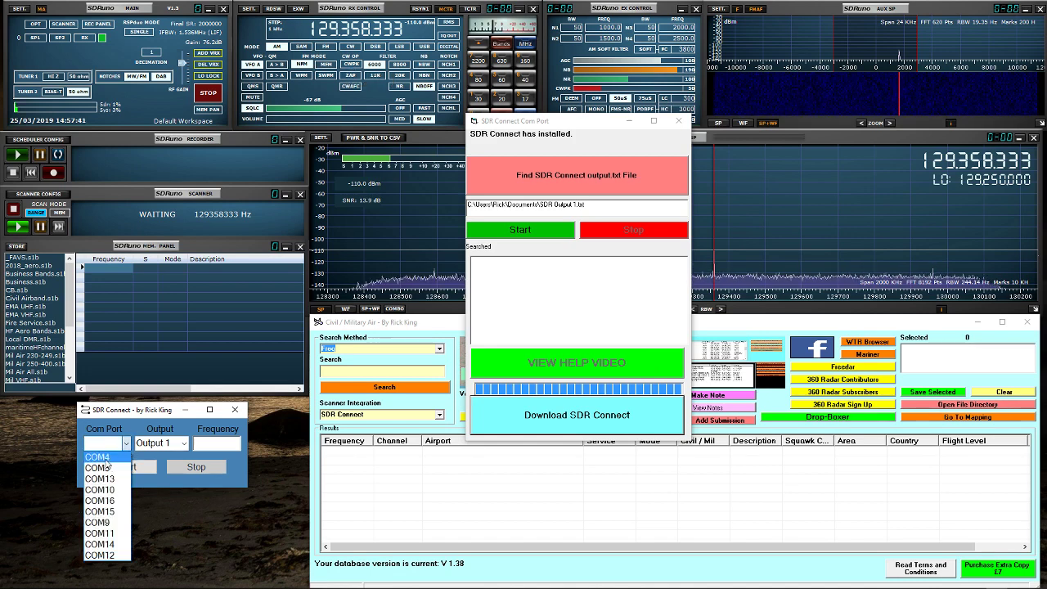
left_click(107, 460)
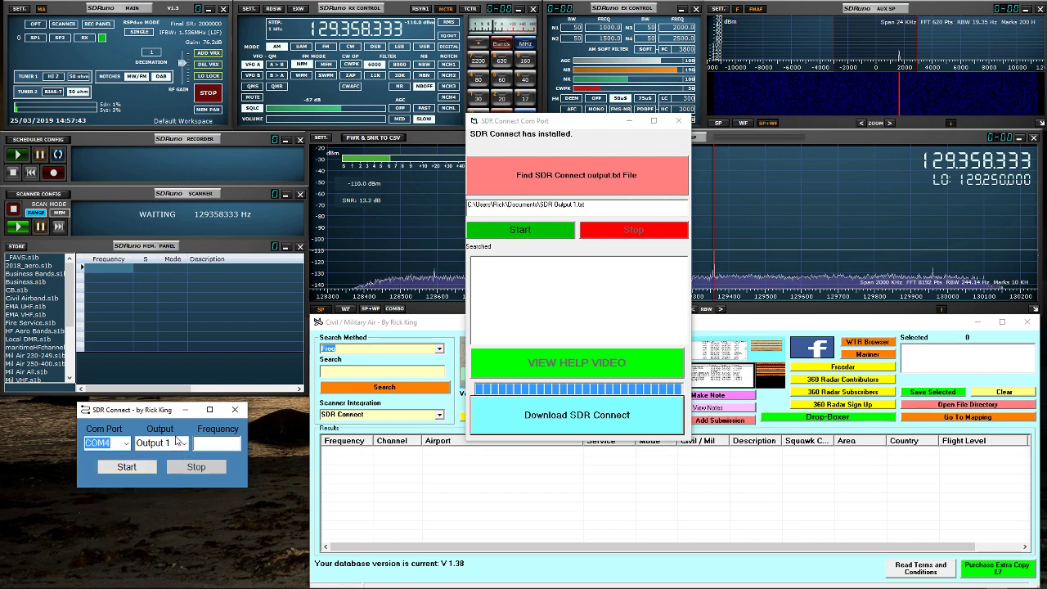
left_click(185, 443)
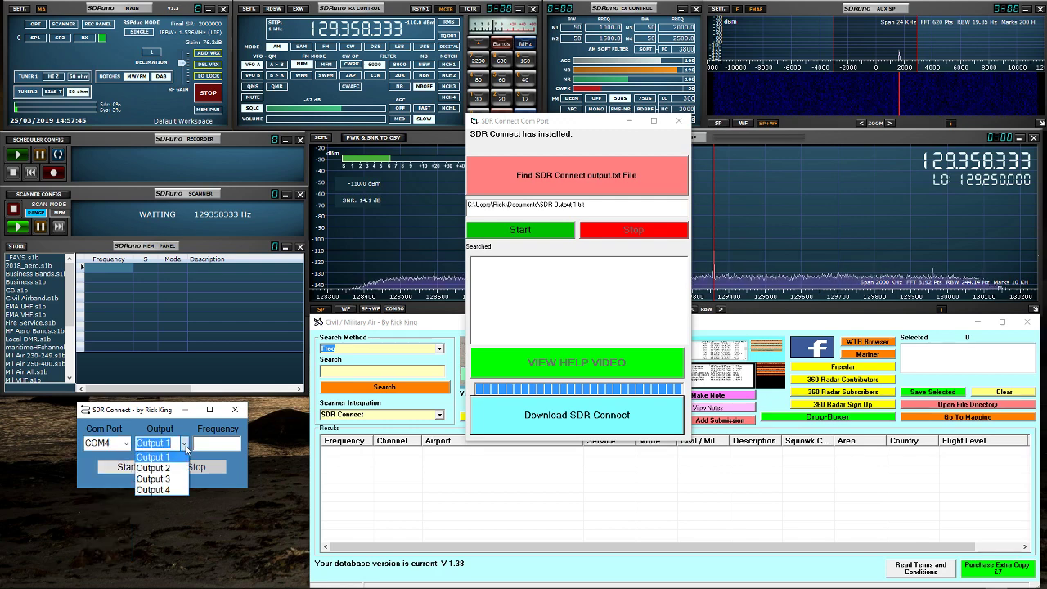
left_click(185, 446)
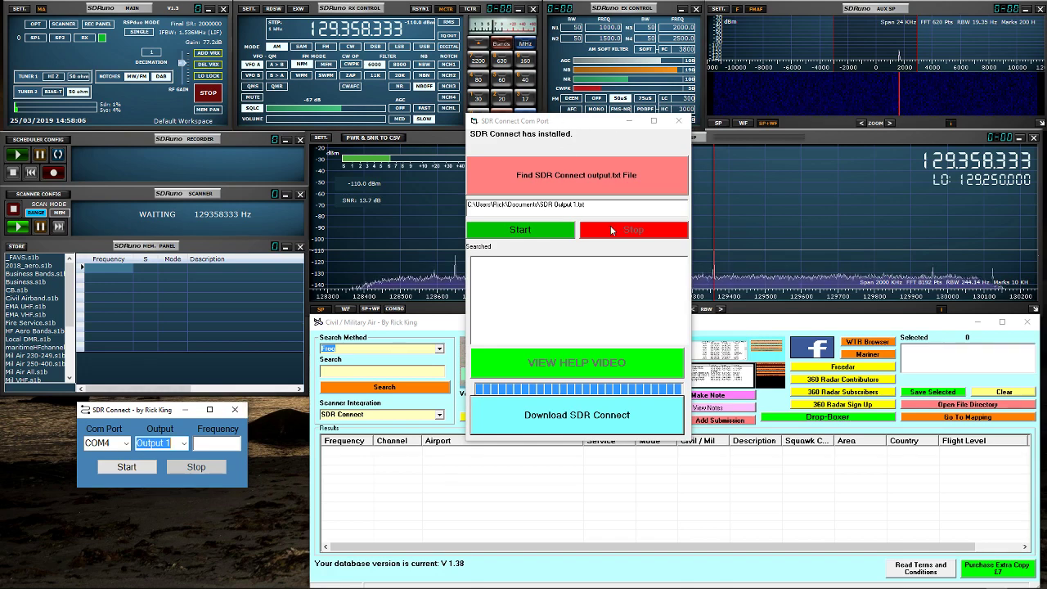
- Choose SDR Output 1.txt in Documents as Squawker's SDR Connect output file, and start both SDR Connect and Squawker's log scanning
left_click(566, 180)
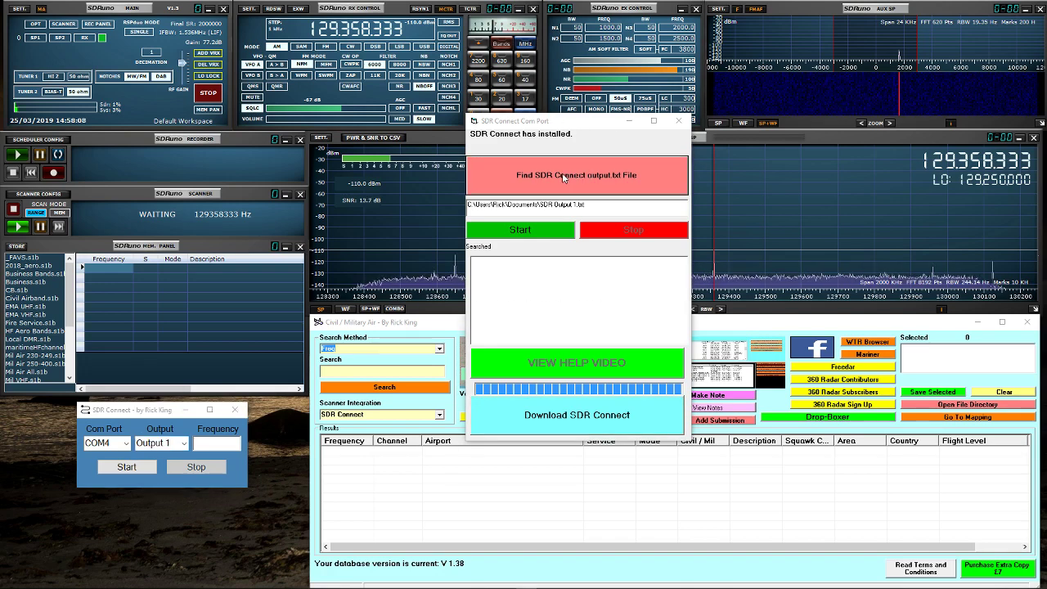
left_click(605, 332)
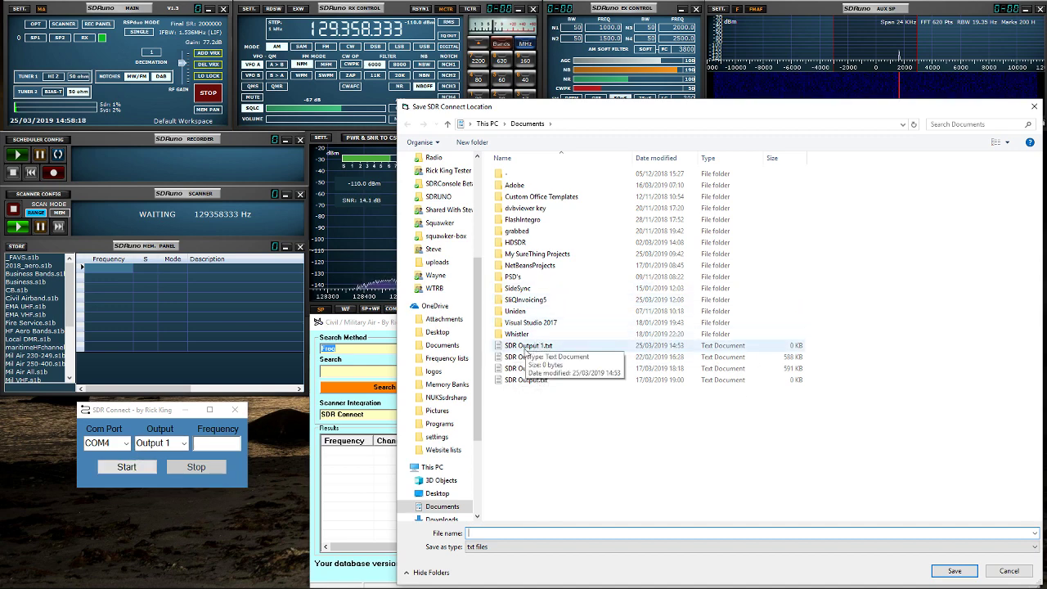
left_click(526, 346)
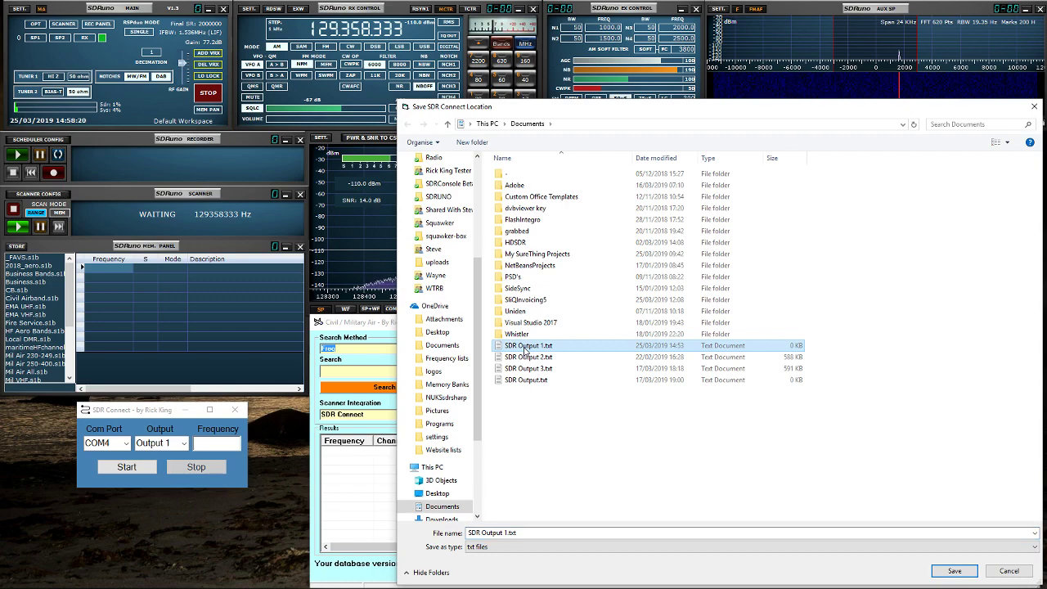
left_click(953, 570)
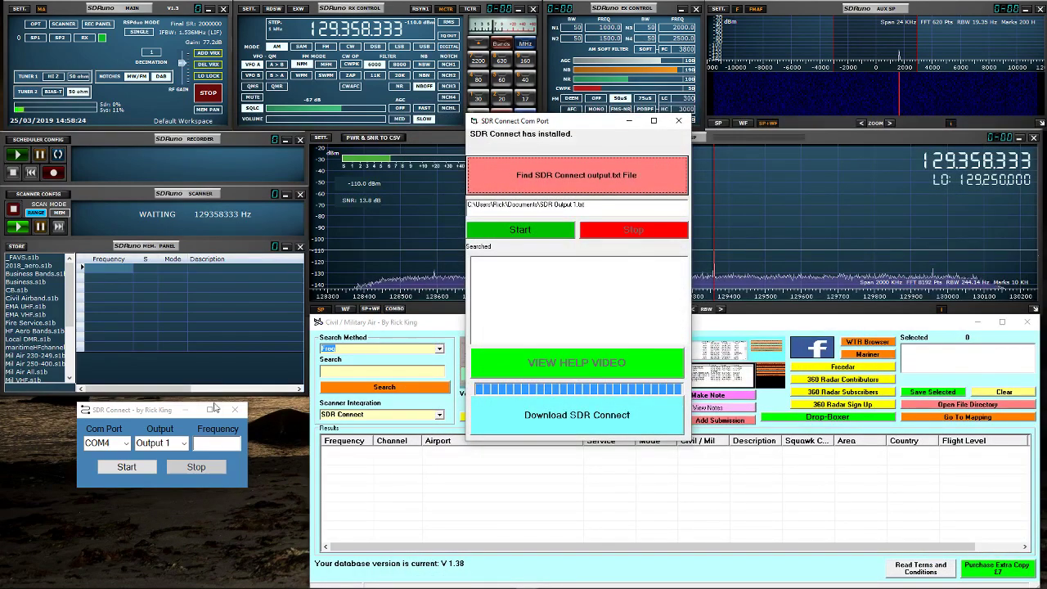
left_click(125, 467)
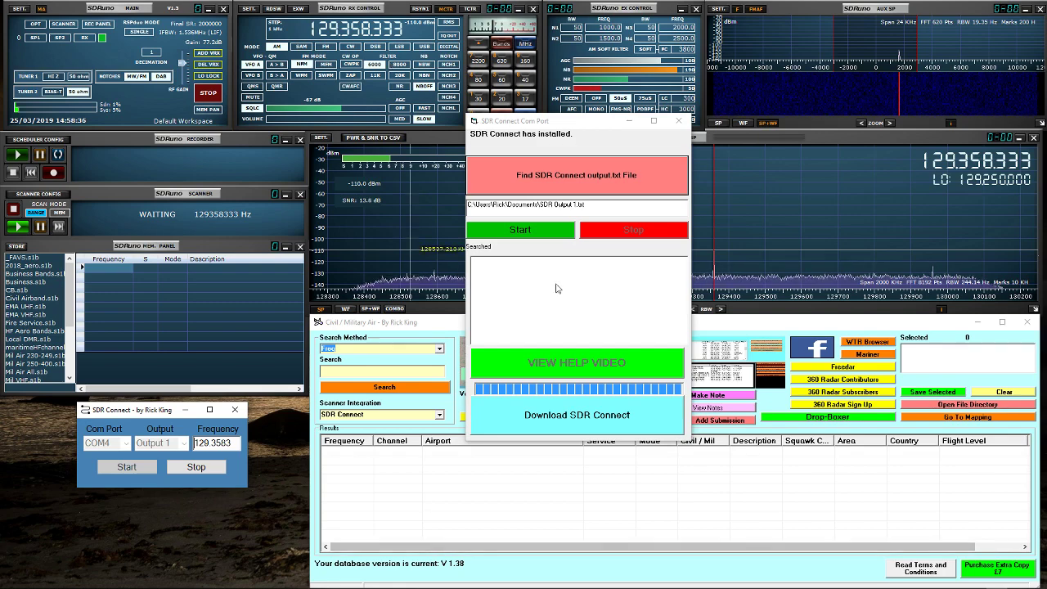
left_click(519, 232)
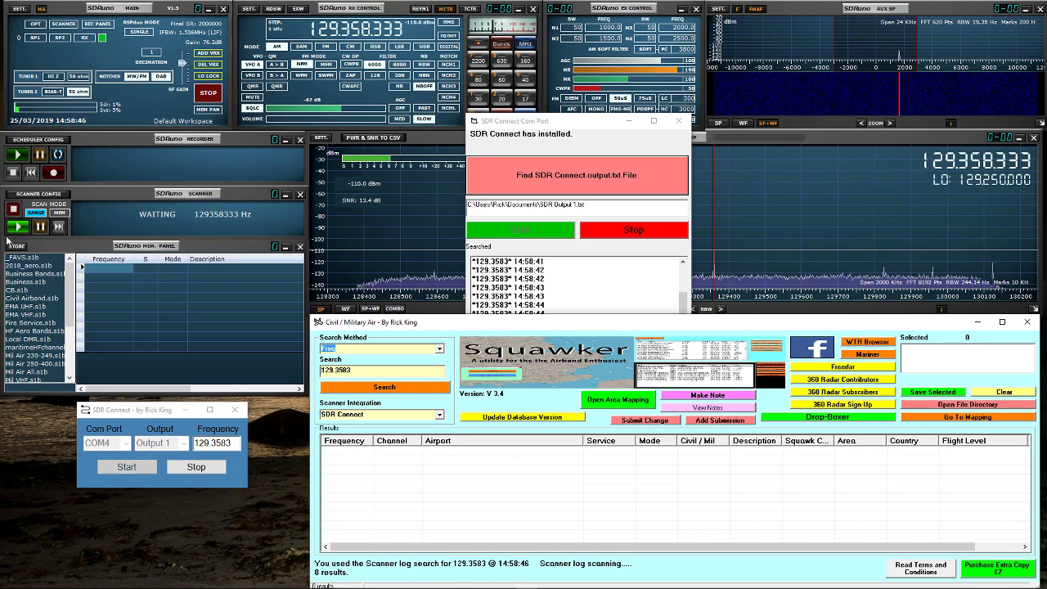
- Review the SDRuno scanner configuration, start the airband range scan, and skip onward from the held frequency
left_click(34, 195)
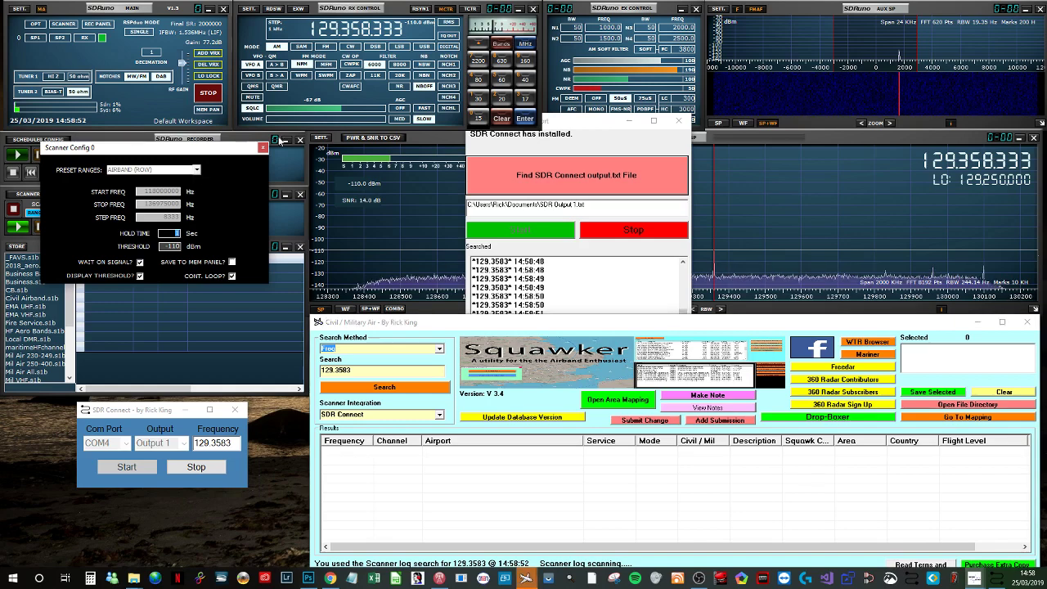
left_click(263, 147)
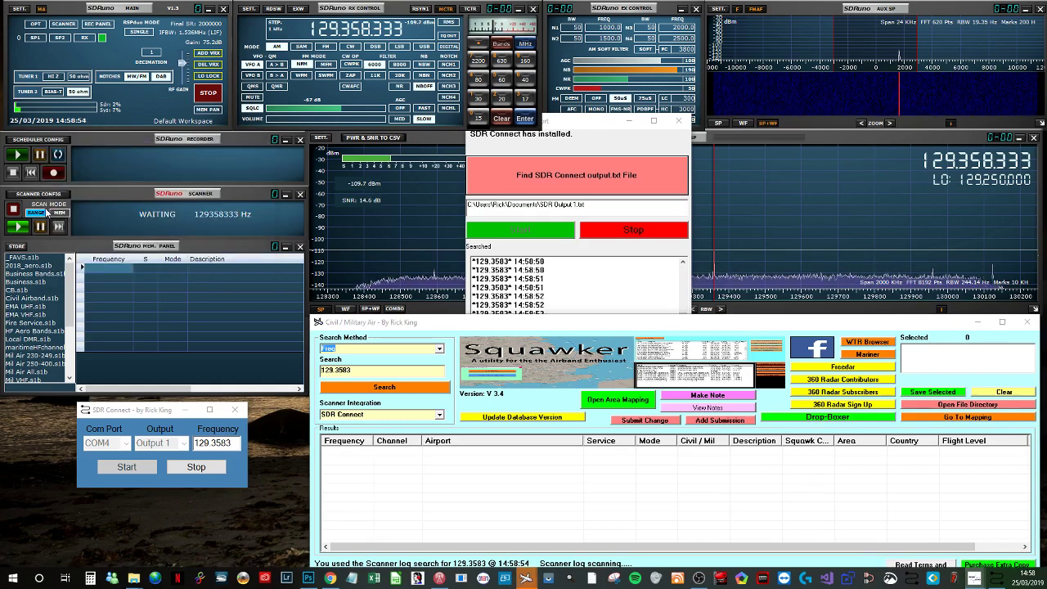
left_click(18, 227)
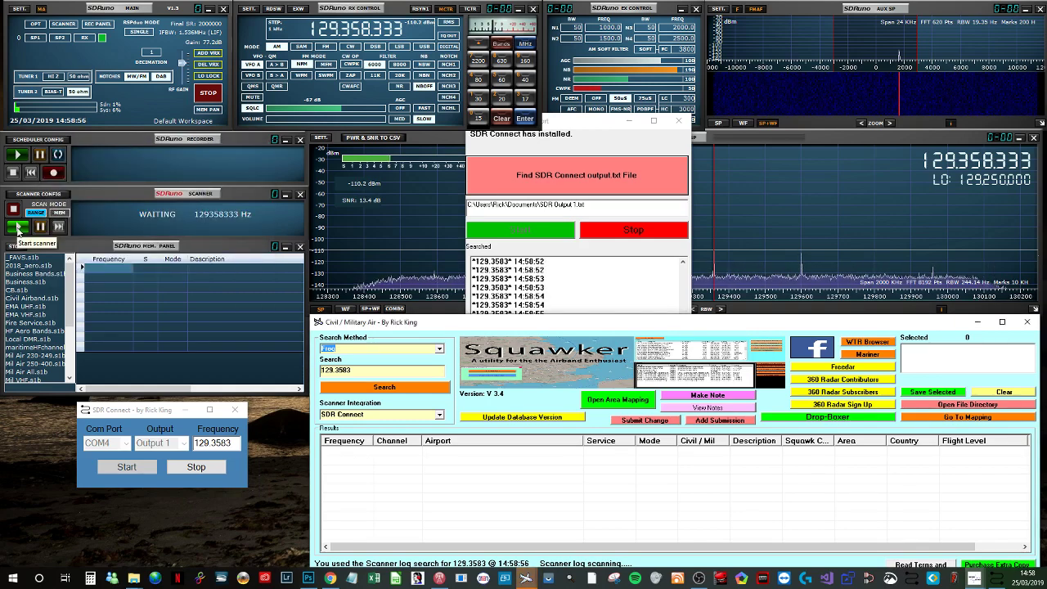
left_click(58, 227)
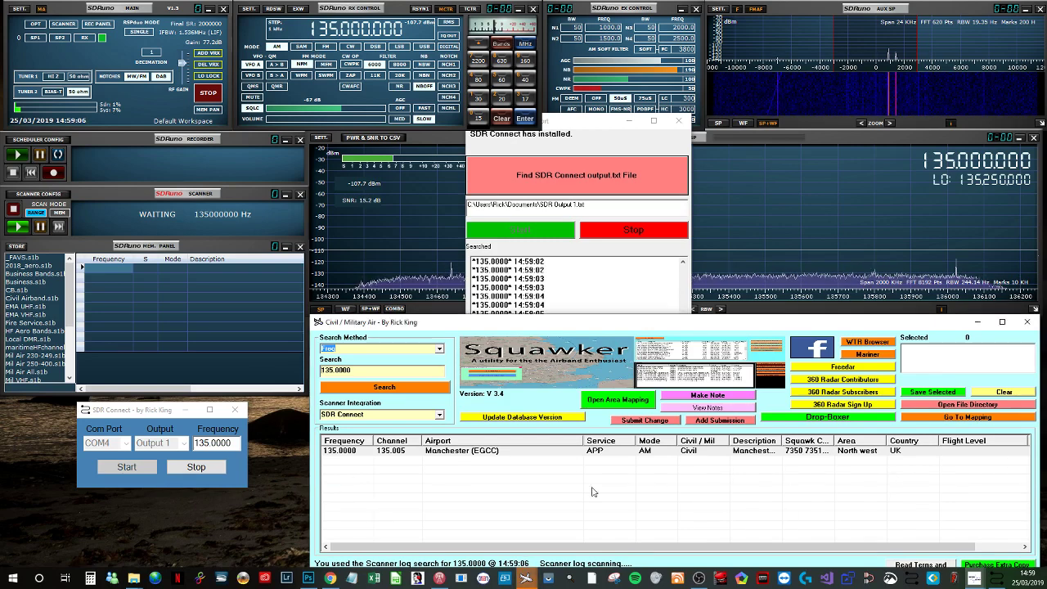
left_click(58, 228)
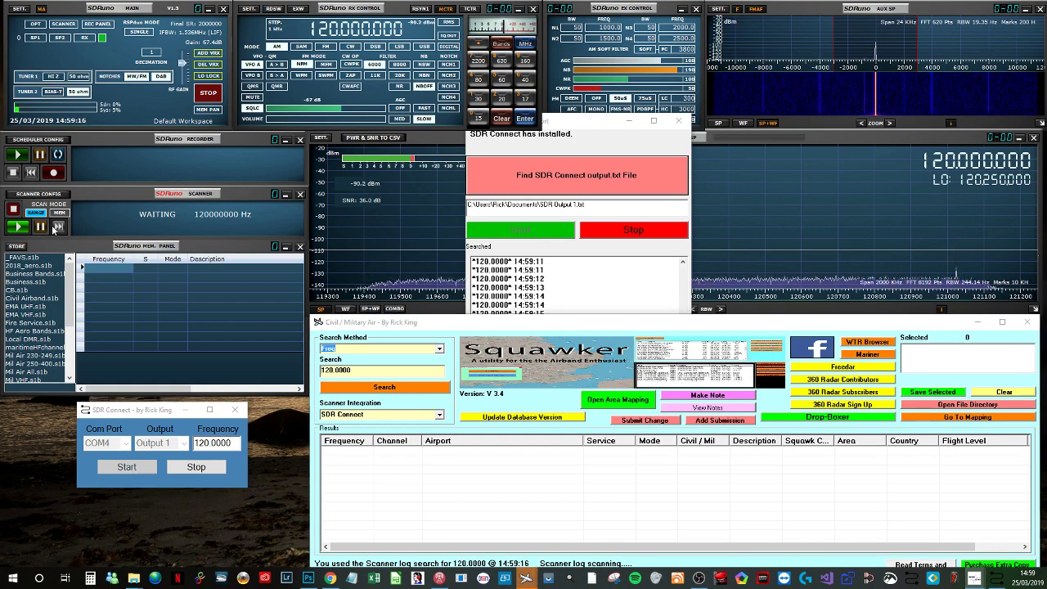
- Skip the SDRuno range scan past the held 120.0000 MHz and 133.8000 MHz frequencies
left_click(57, 227)
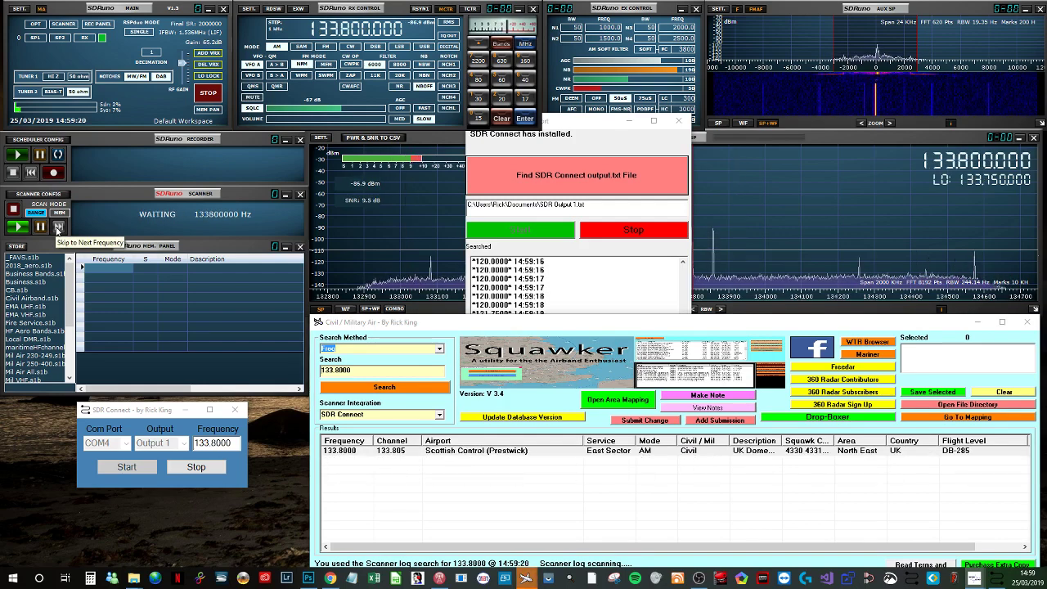
left_click(425, 254)
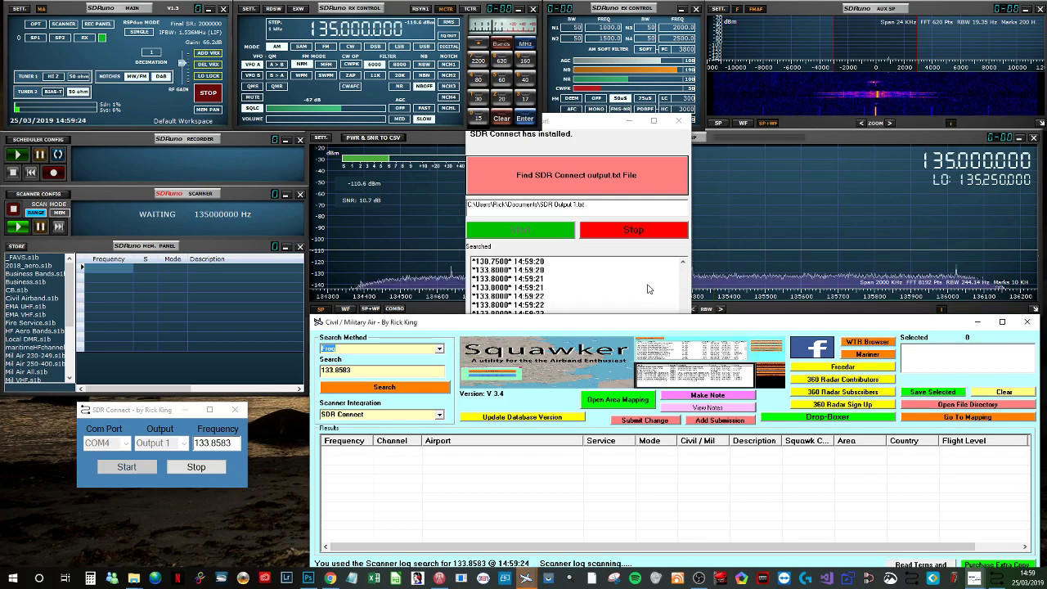
- Stop Squawker's log search and SDR Connect, and close SDR Connect and Squawker's SDR Connect Com Port window
left_click(676, 225)
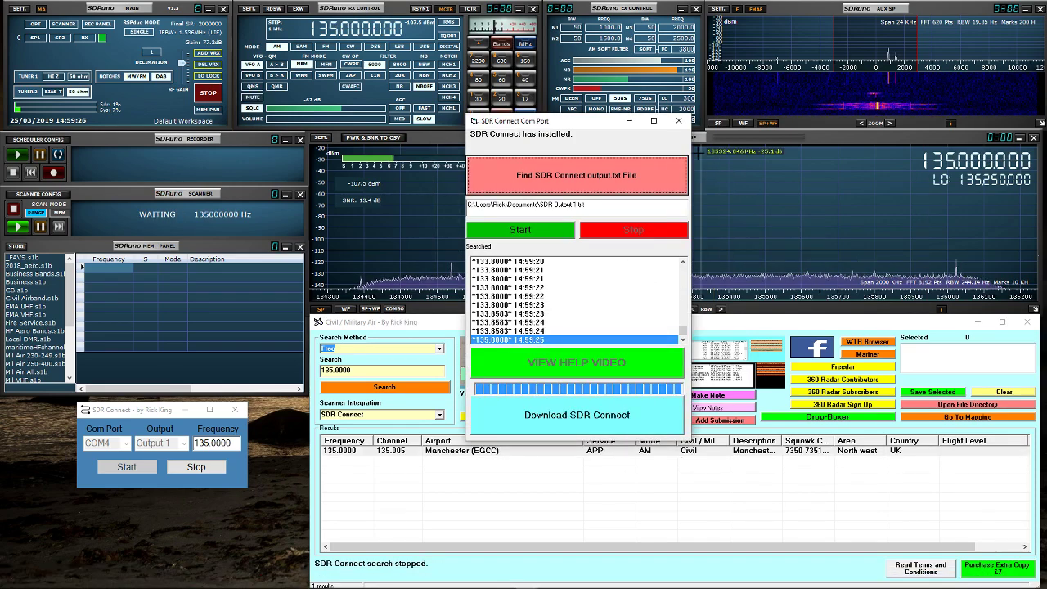
left_click(197, 466)
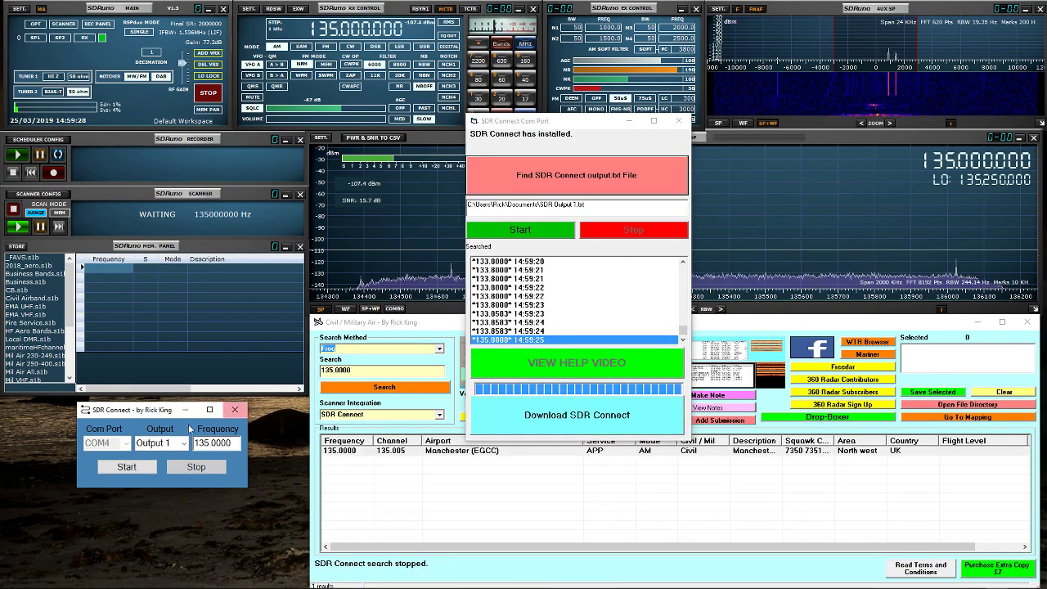
left_click(228, 411)
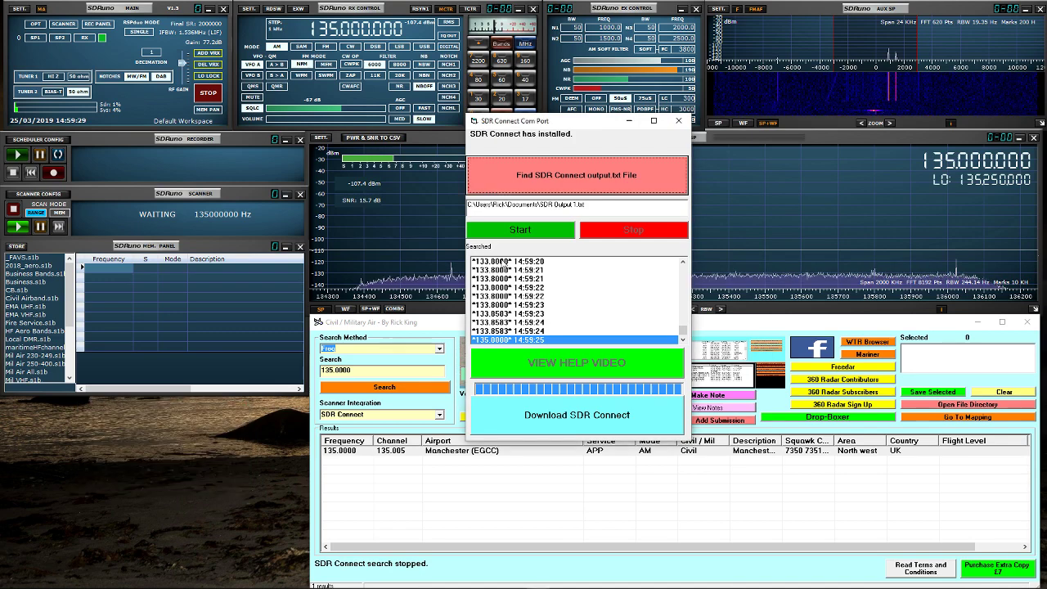
left_click(678, 120)
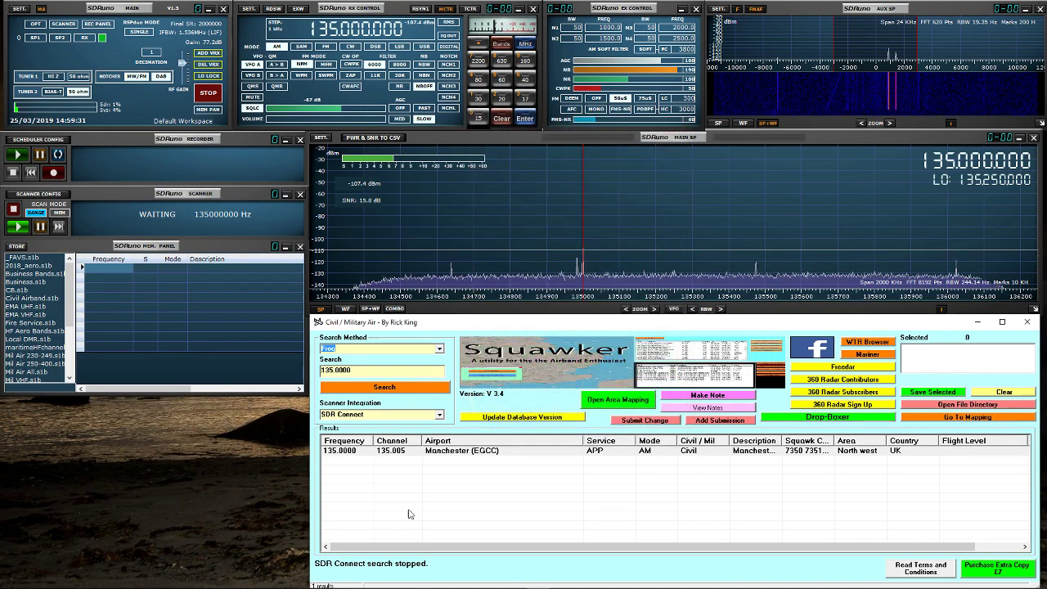
- Choose SDR Connect again as Squawker's scanner integration and set the reopened SDR Connect's com port to COM4
left_click(439, 415)
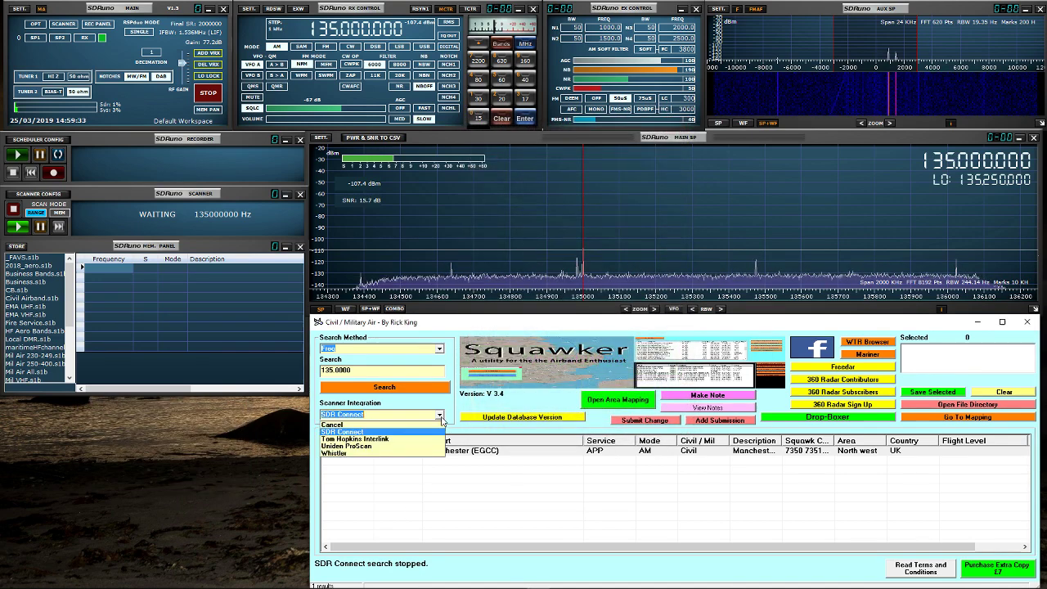
left_click(372, 439)
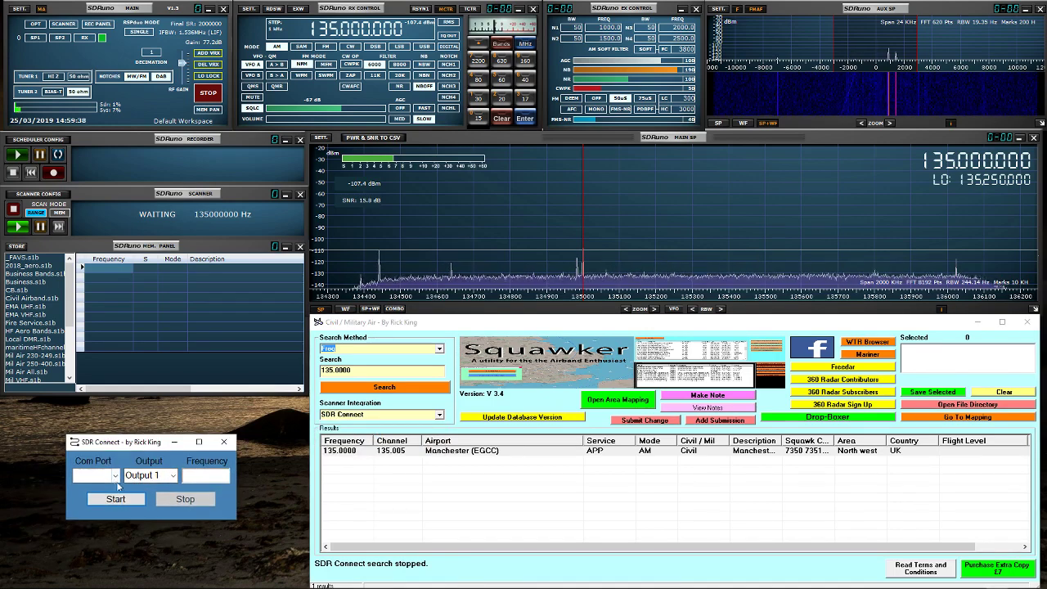
left_click(115, 475)
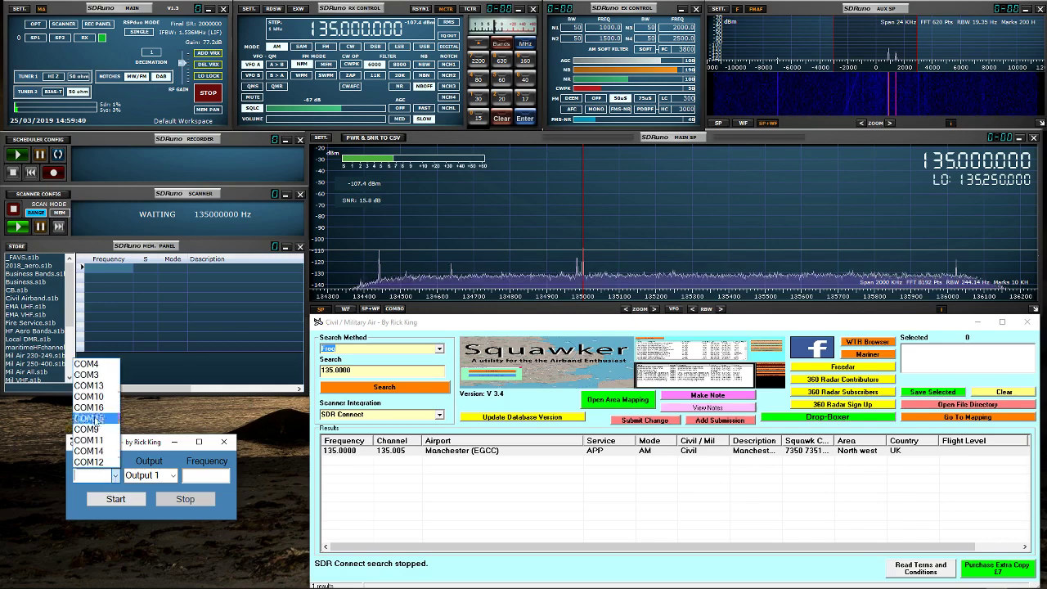
left_click(94, 377)
- Start SDR Connect on Output 1, start Squawker's log search, and minimize the SDR Connect Com Port window
left_click(114, 499)
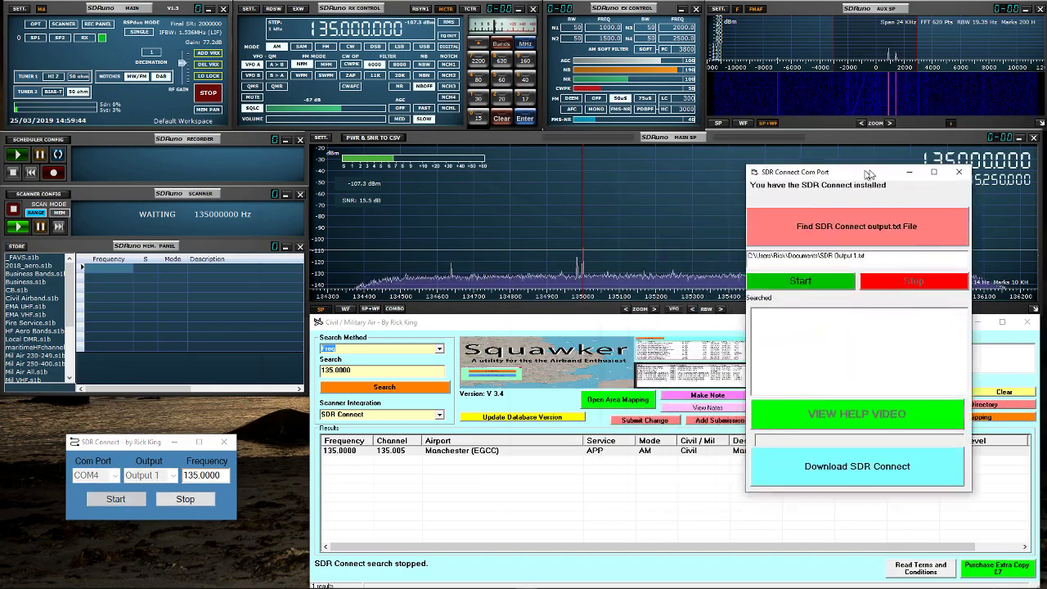
left_click(605, 263)
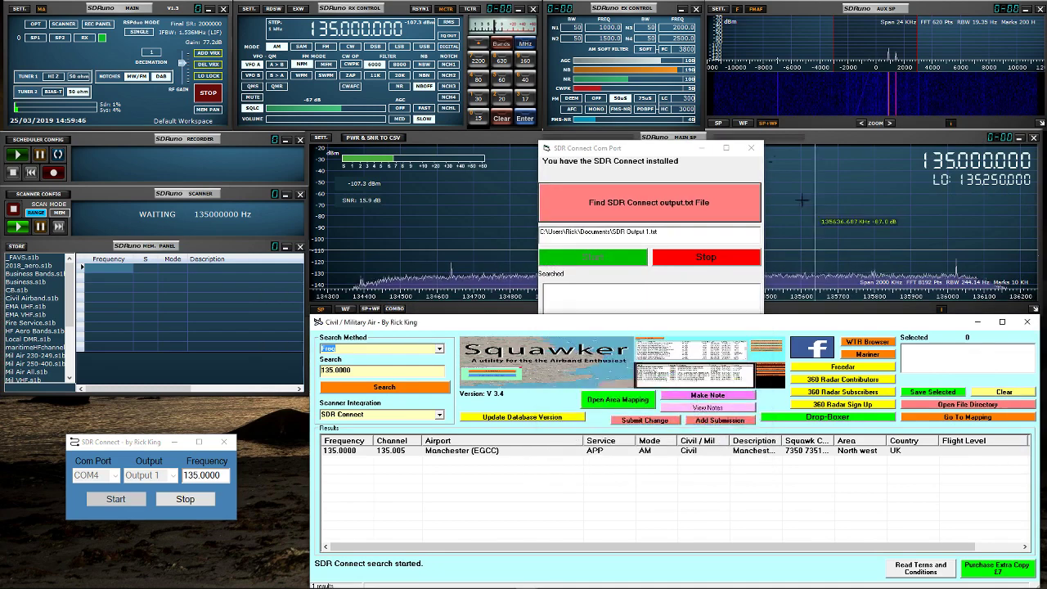
left_click(702, 148)
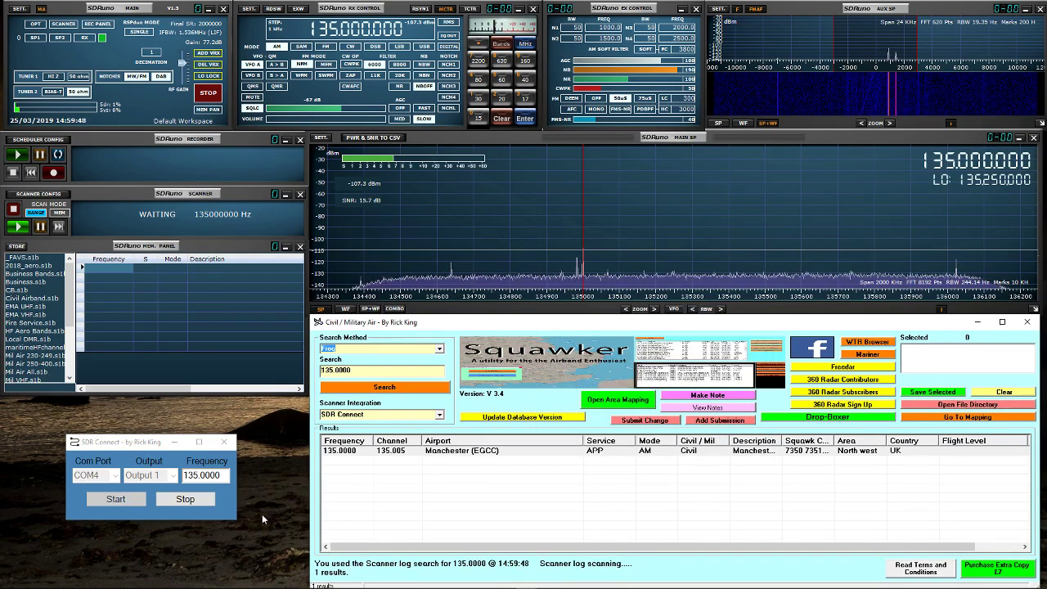